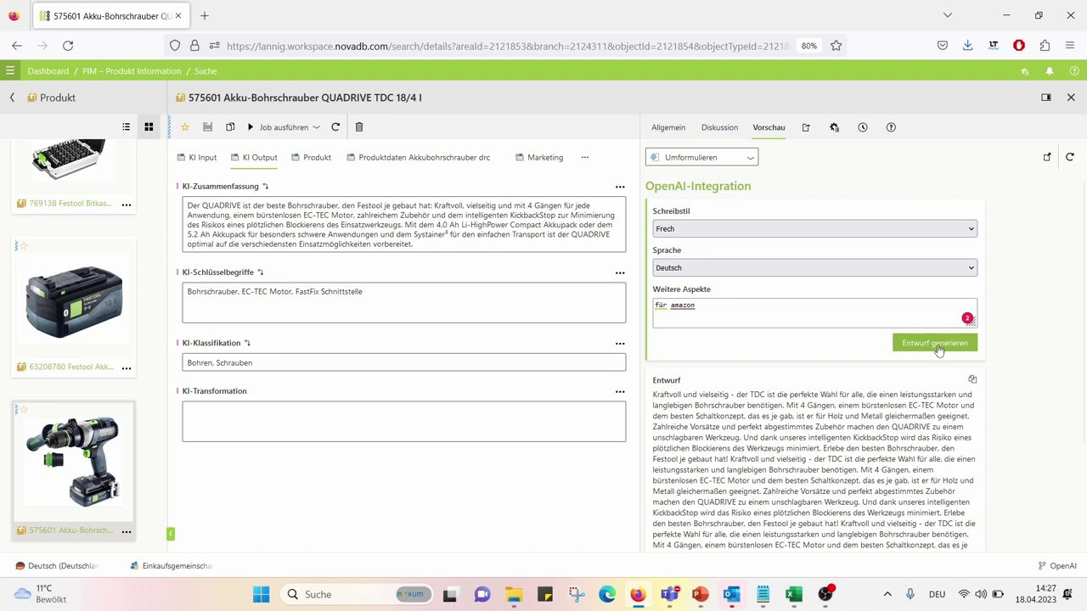
# Step: In the PIM Artikel Workflow board, move the article 68271012 Festool Forstnerbohrer-Set from Kein Workflow-Status to Neu
pyautogui.scroll(-3, 938, 348)
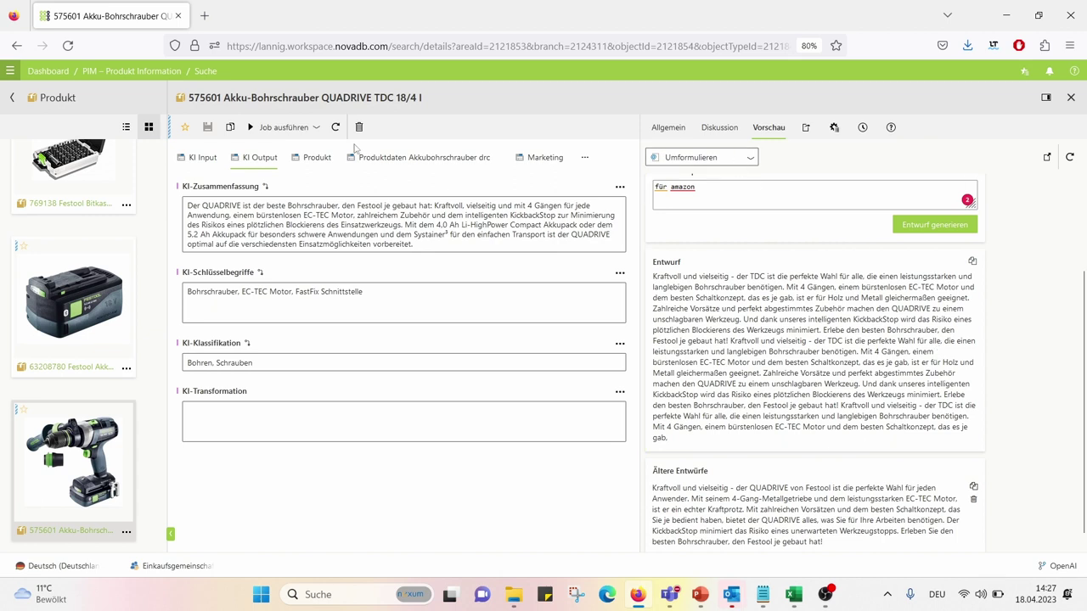
pyautogui.click(151, 75)
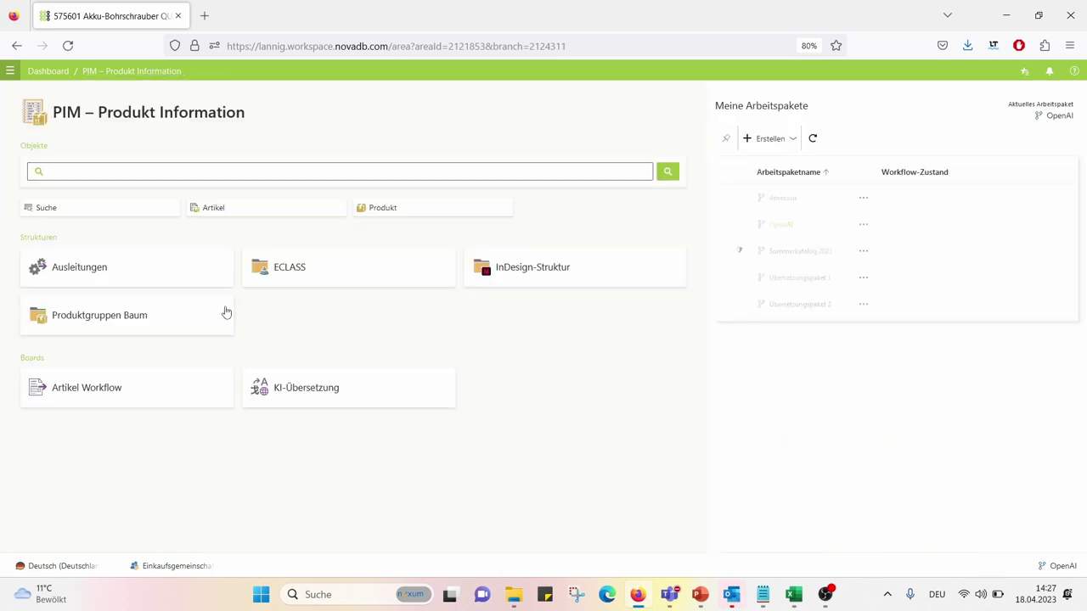
pyautogui.click(122, 388)
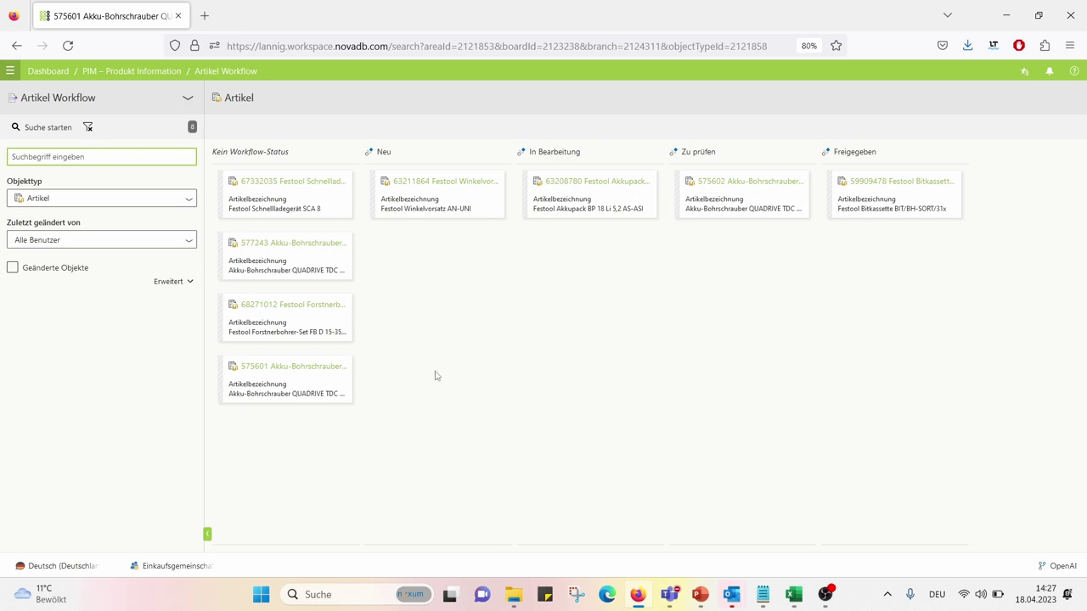
pyautogui.moveTo(279, 322); pyautogui.dragTo(444, 279)
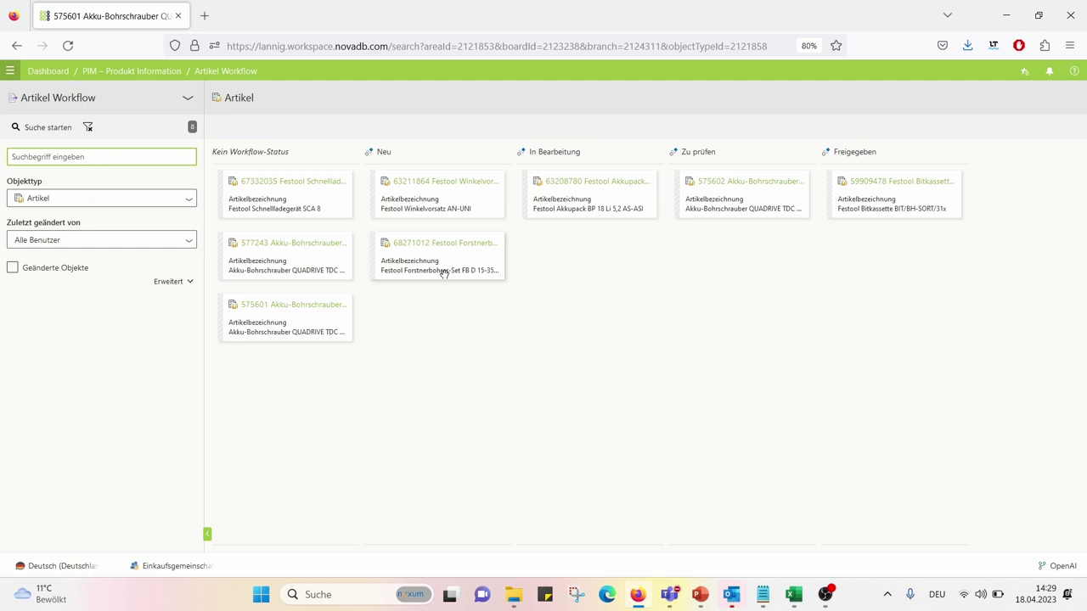
# Step: Open the KI-Zusammenfassung job definition from the Konfiguration area
pyautogui.click(49, 71)
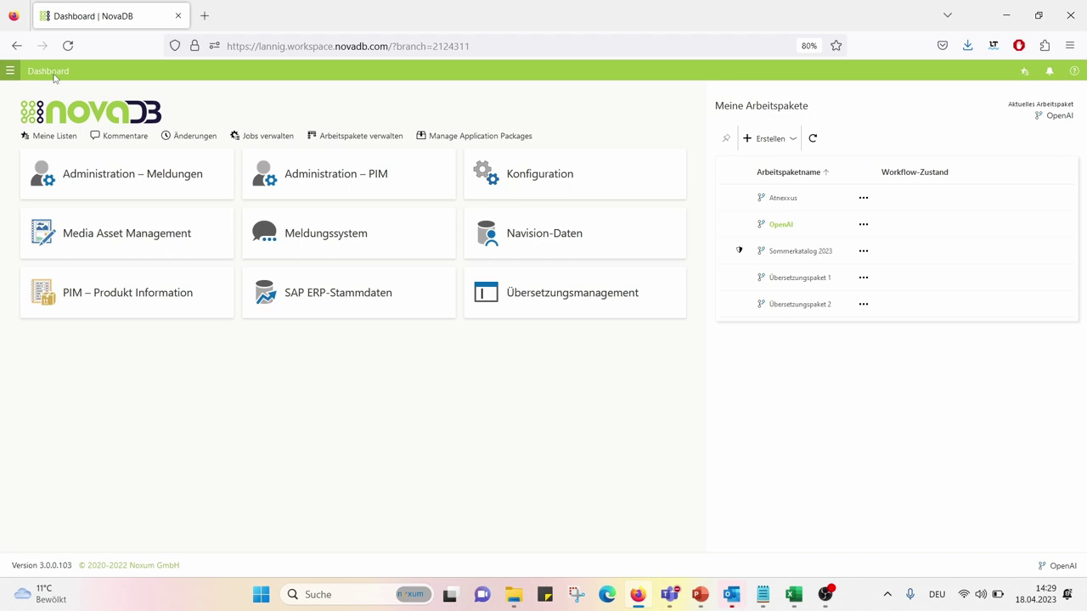
pyautogui.click(515, 184)
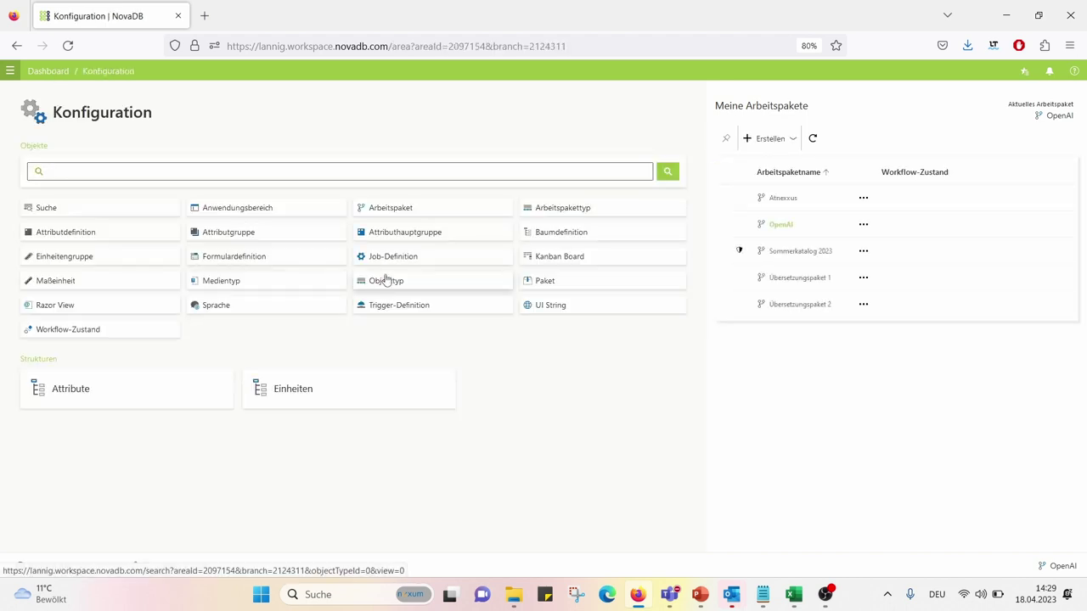
pyautogui.click(405, 257)
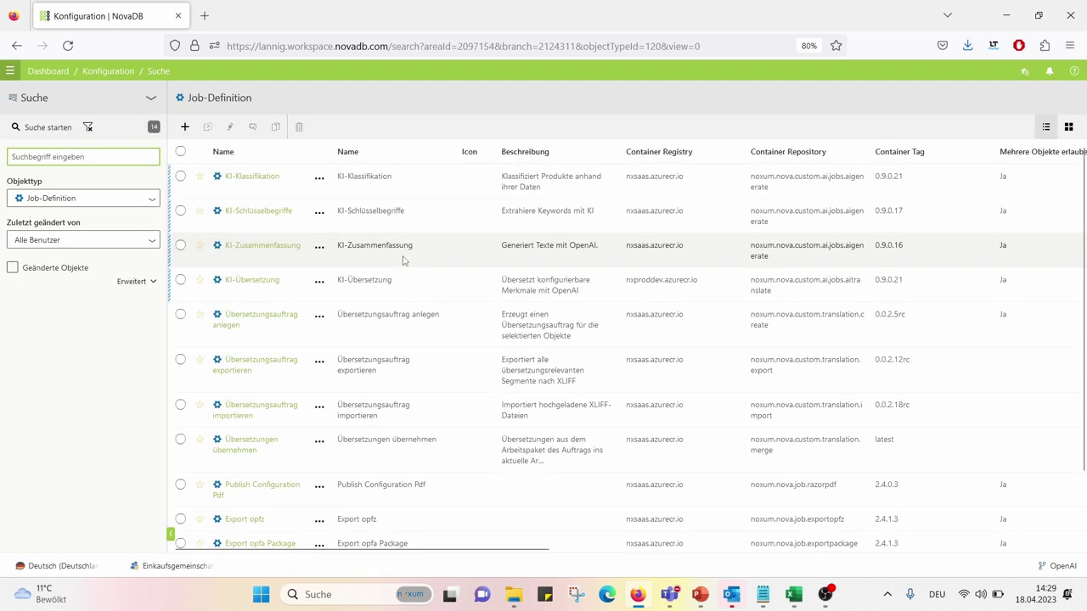
pyautogui.click(280, 246)
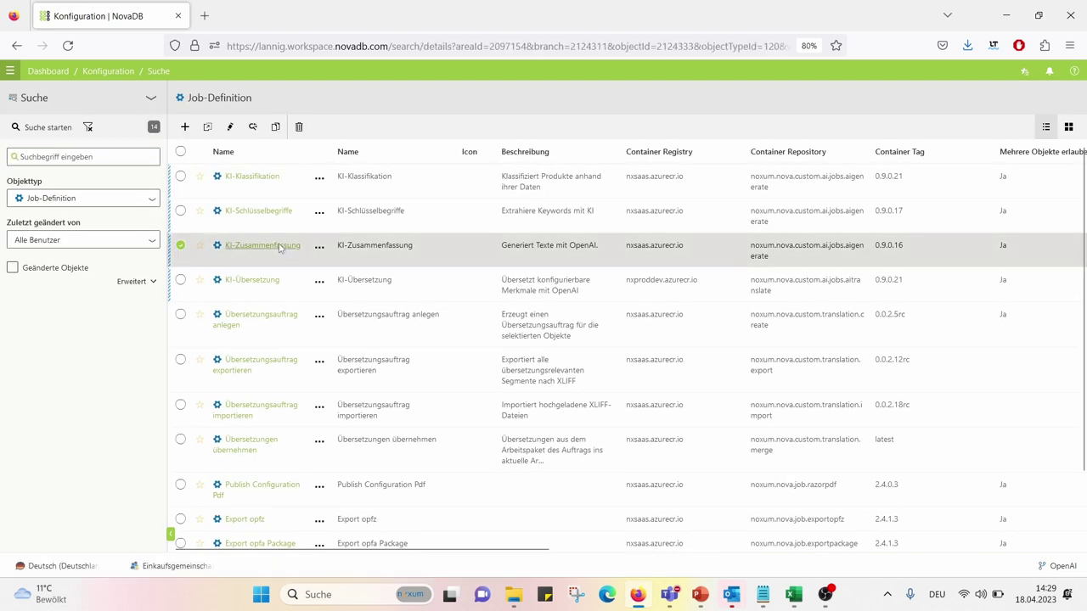
# Step: Examine the container arguments of the KI-Zusammenfassung job, including the Temperature value and the German instruction prefix
pyautogui.scroll(-5, 407, 310)
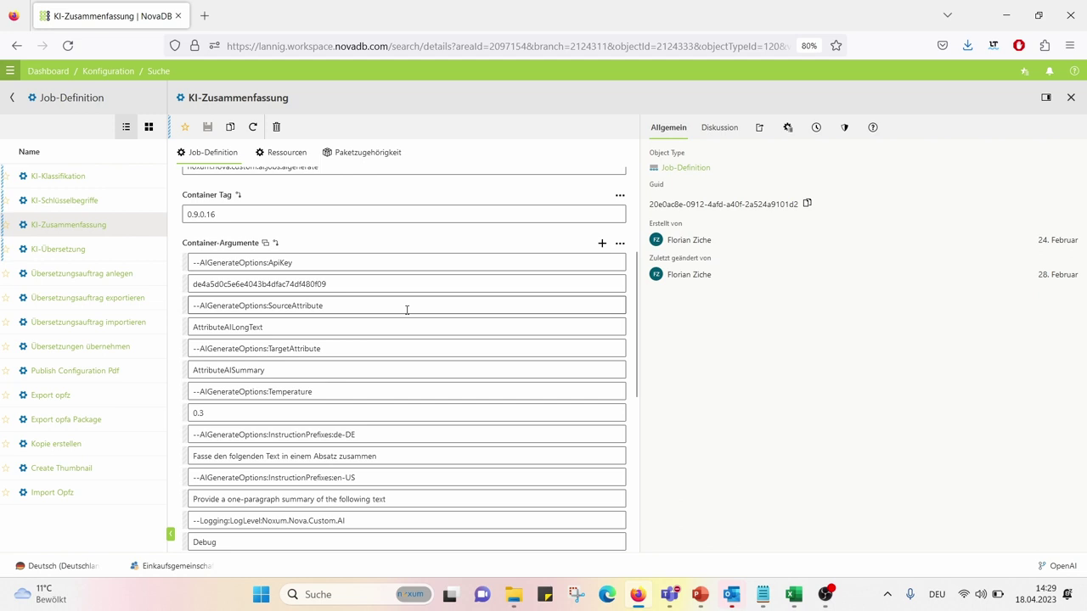
pyautogui.scroll(-1, 406, 310)
pyautogui.scroll(-1, 407, 310)
pyautogui.click(333, 326)
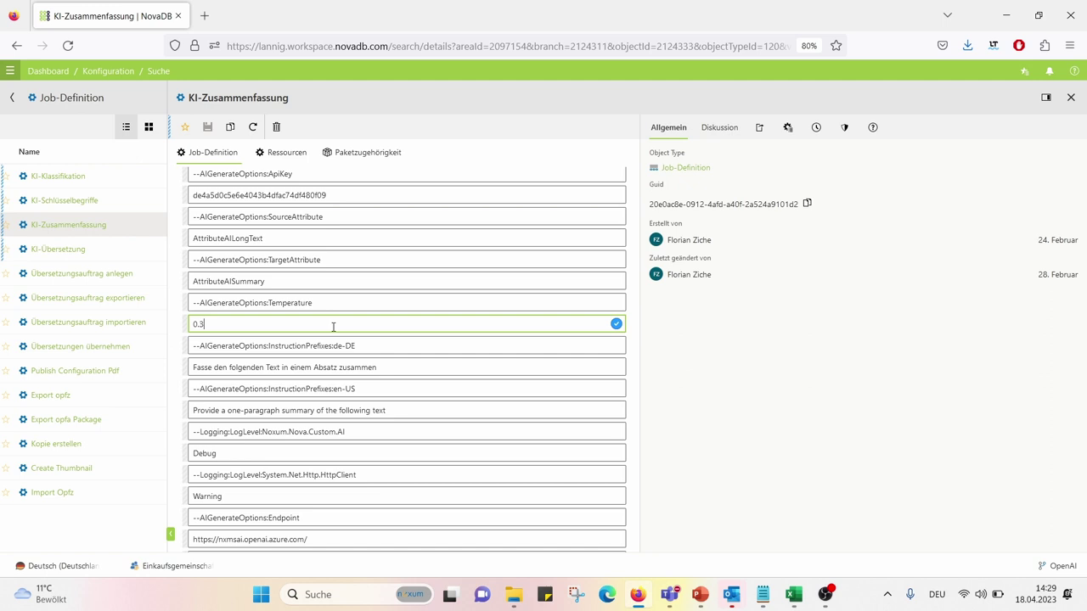
pyautogui.scroll(1, 333, 326)
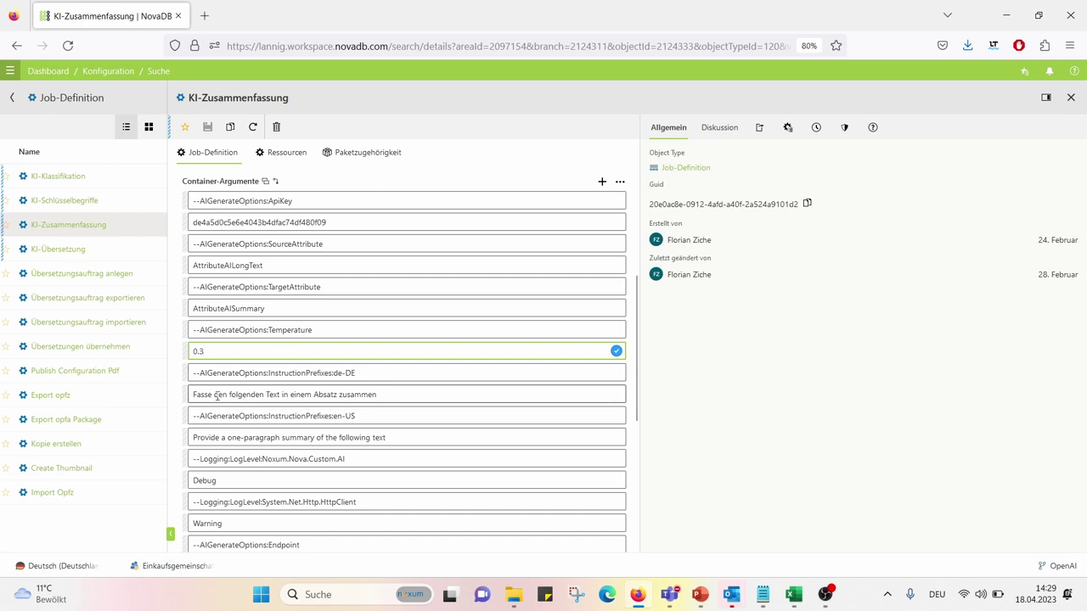
pyautogui.click(379, 395)
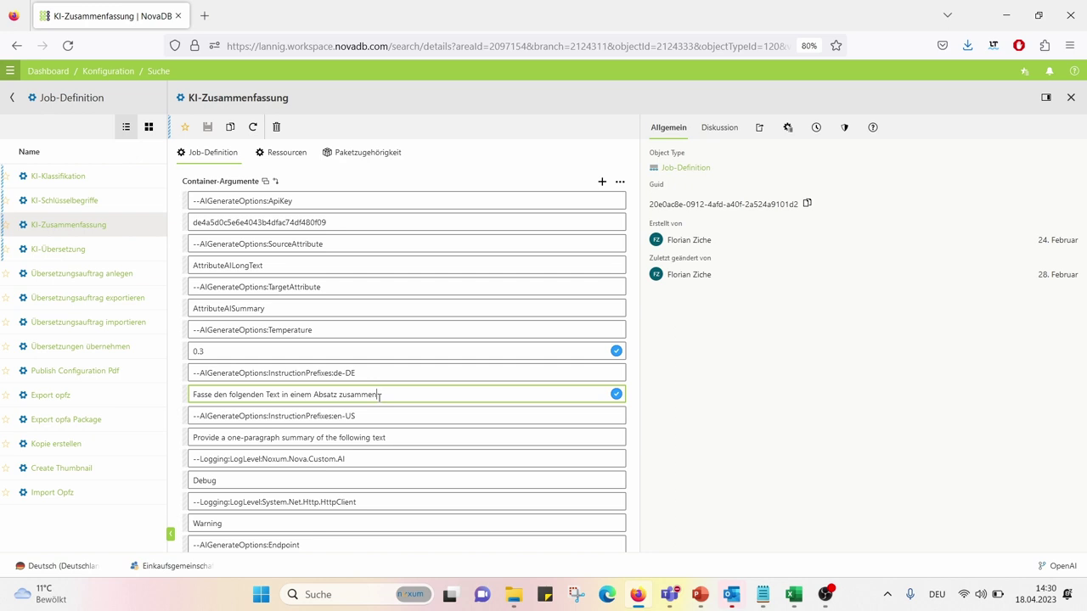
pyautogui.scroll(-2, 380, 397)
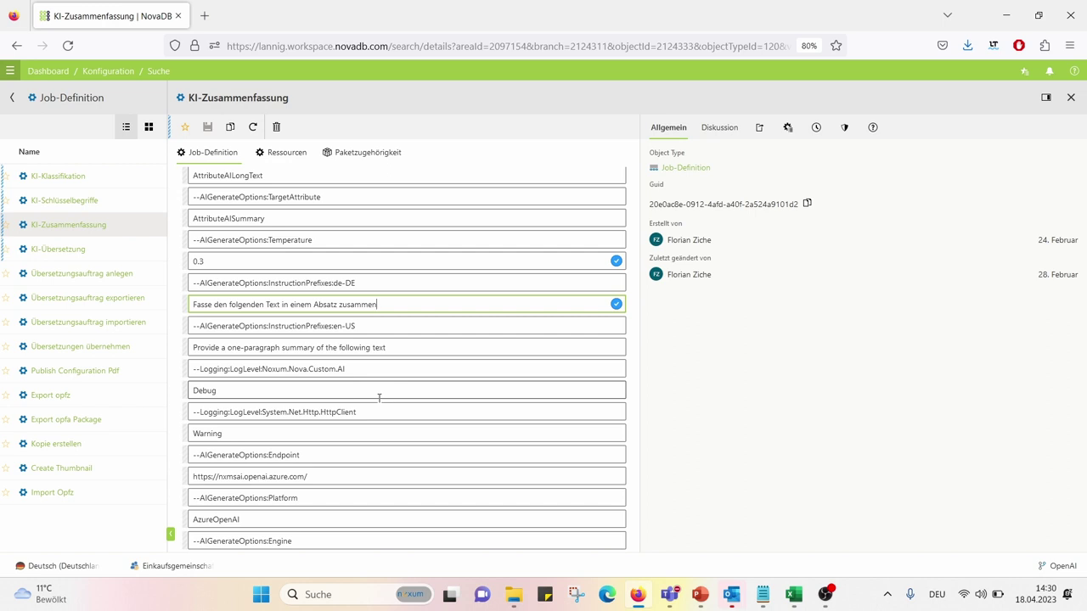
# Step: Open the Razor View definition Shop Produkt Ansicht from the Konfiguration area to view its code
pyautogui.click(127, 74)
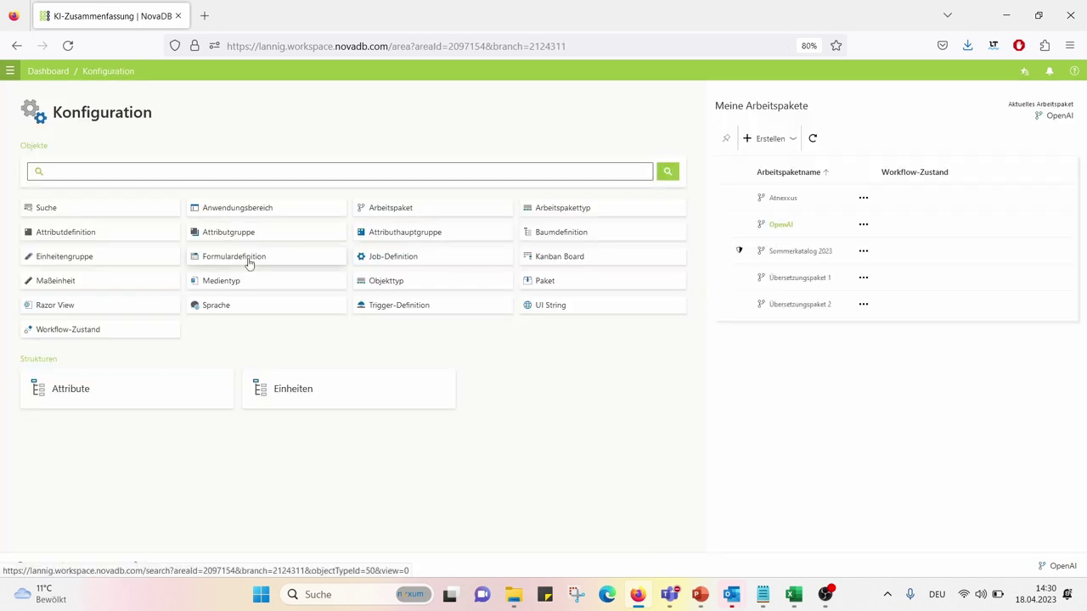
pyautogui.click(98, 306)
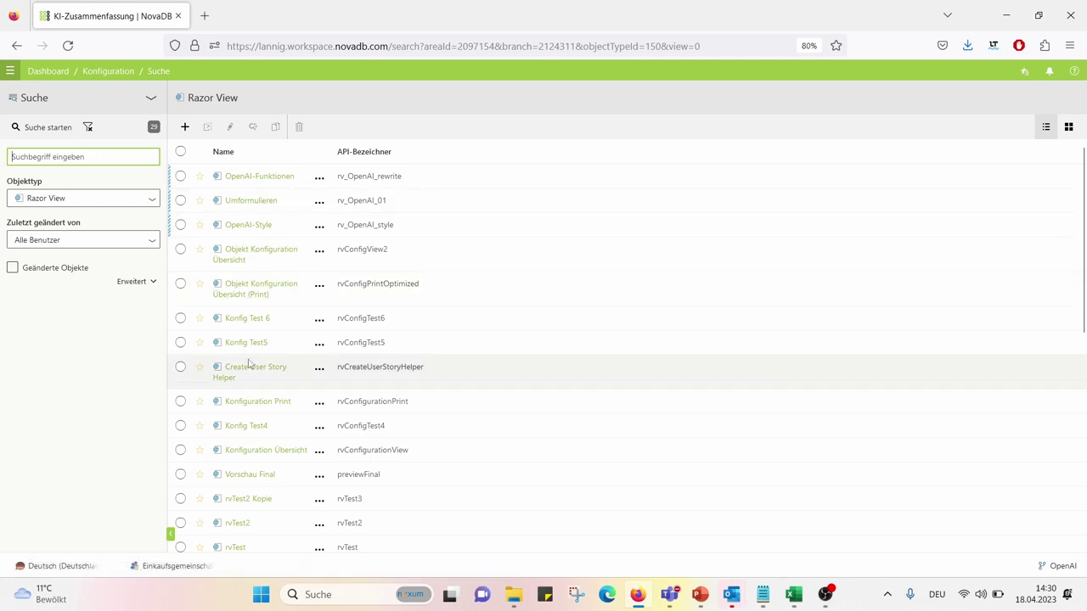
pyautogui.scroll(-3, 269, 317)
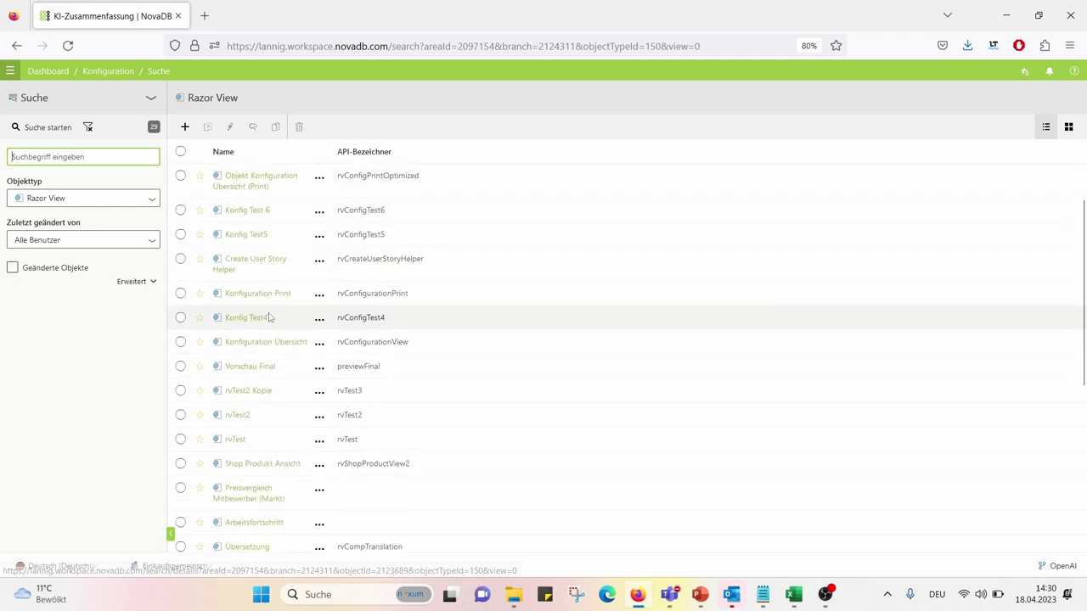
pyautogui.click(257, 424)
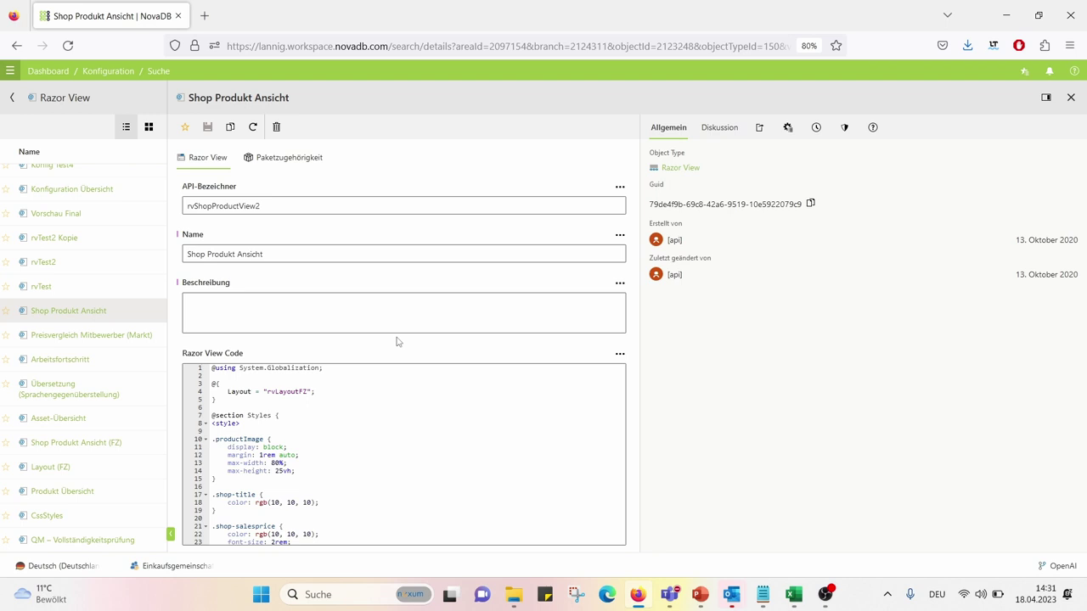
# Step: Open the product 575601 Akku-Bohrschrauber QUADRIVE TDC 18/4 I from the PIM – Produkt Information area
pyautogui.click(61, 72)
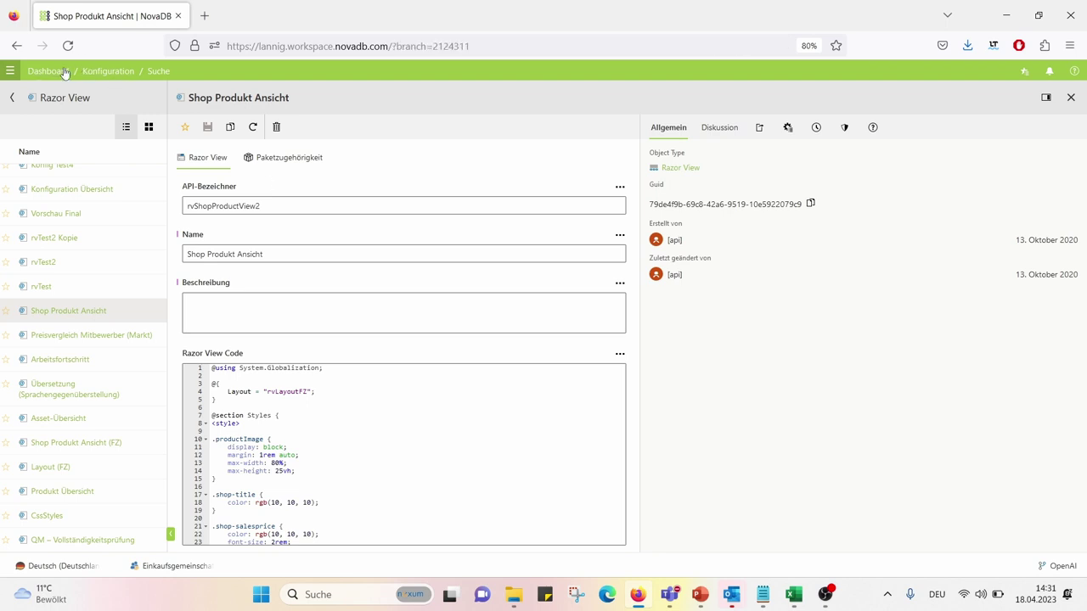
pyautogui.click(128, 307)
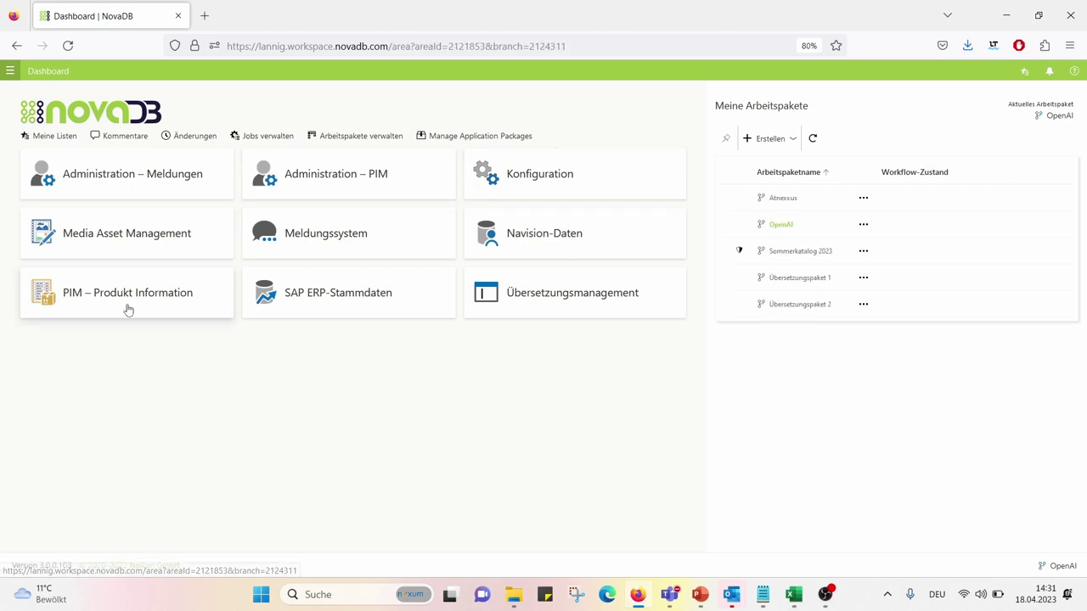
pyautogui.click(420, 208)
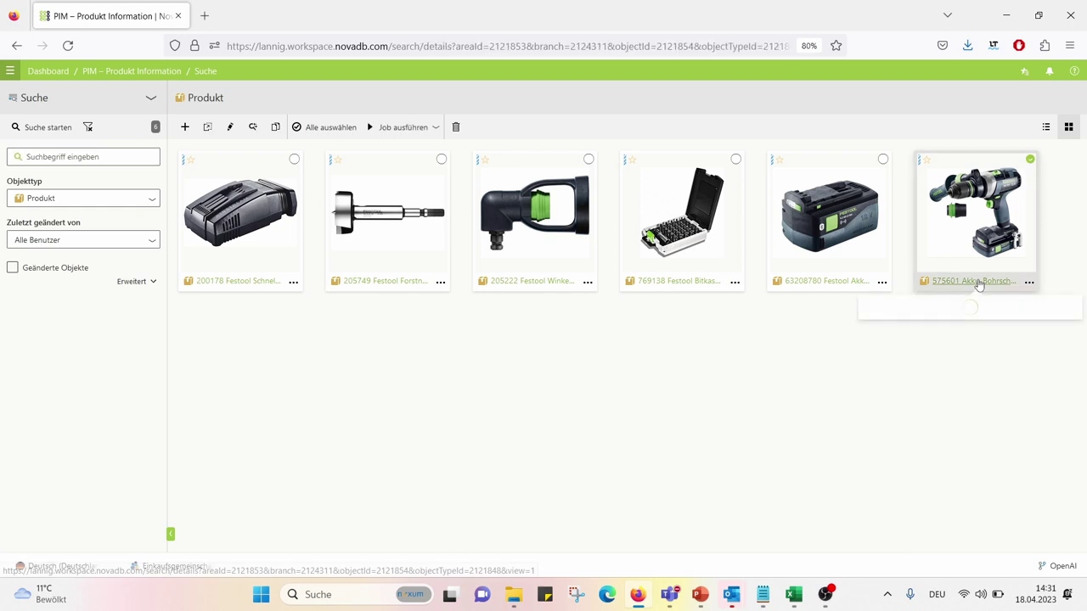
pyautogui.click(976, 283)
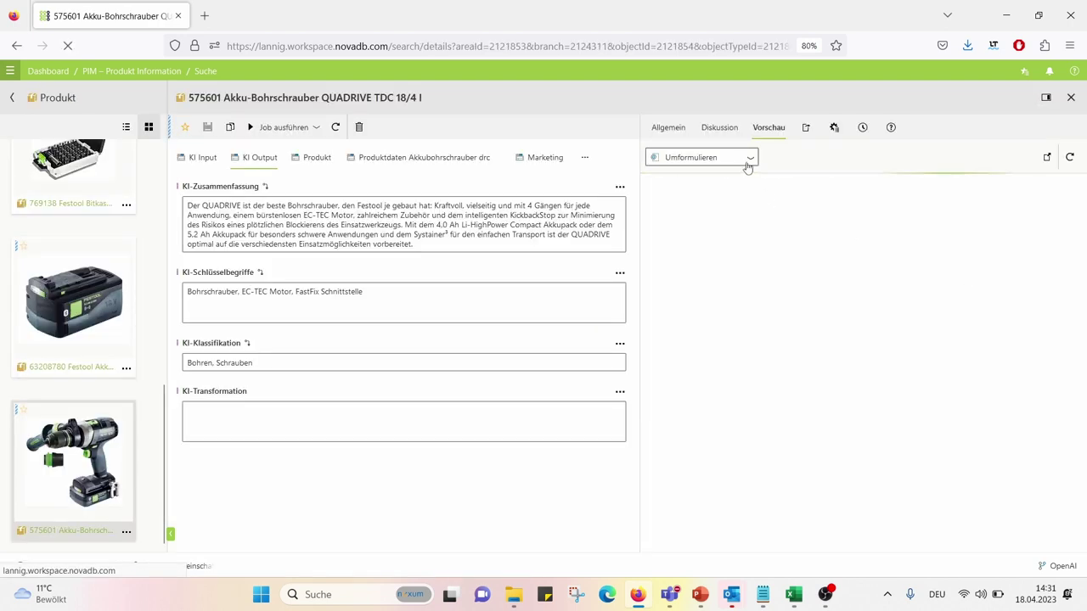
# Step: Preview the product as Shop Produkt Ansicht with a wider preview area, and review its related articles and product description
pyautogui.click(748, 162)
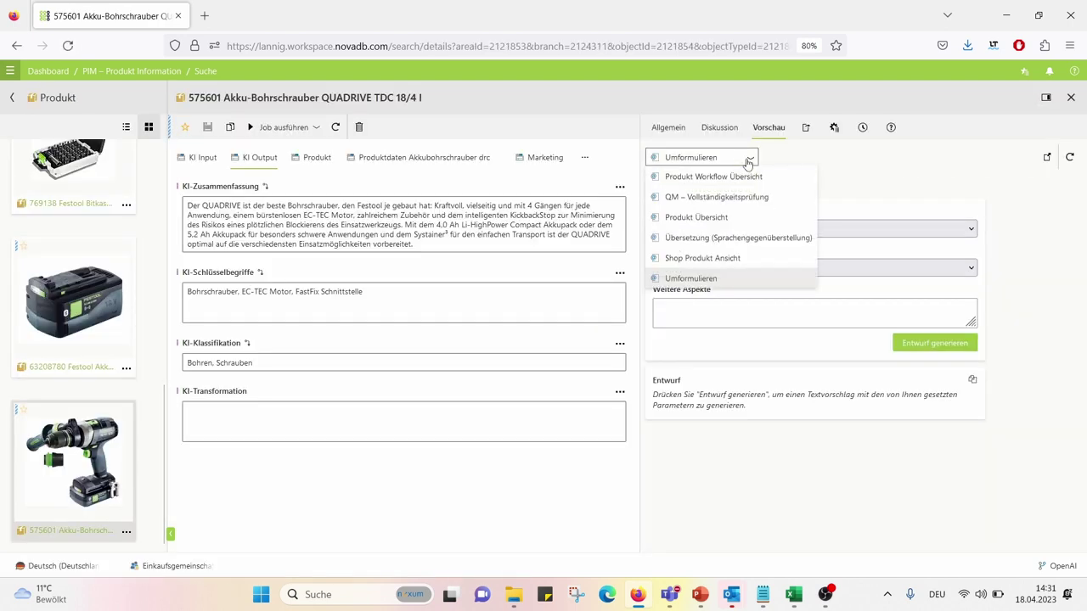
pyautogui.click(715, 256)
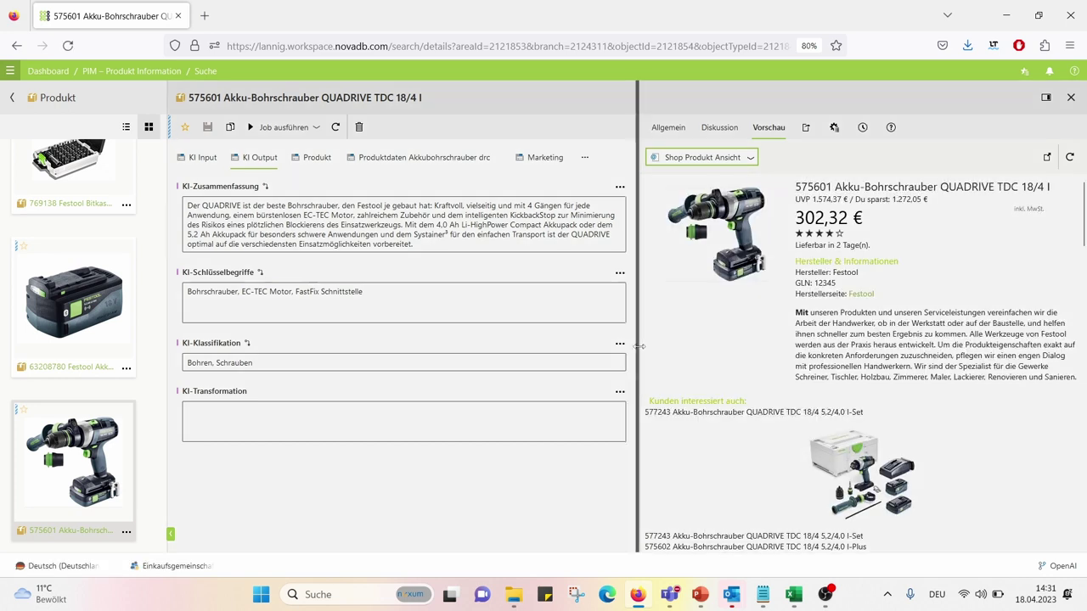
pyautogui.moveTo(638, 345); pyautogui.dragTo(508, 344)
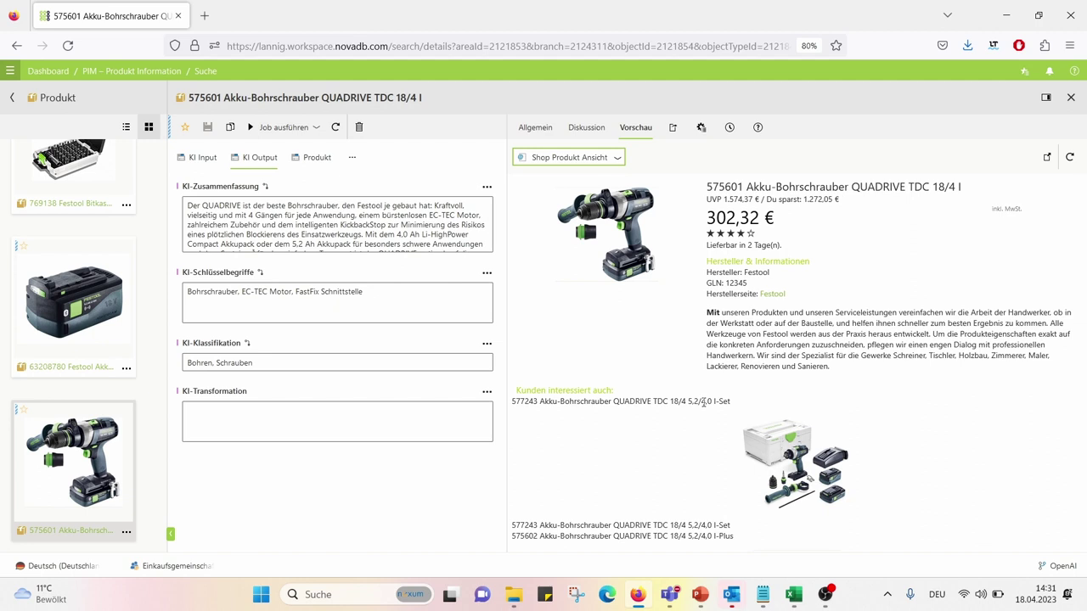
pyautogui.scroll(-3, 703, 404)
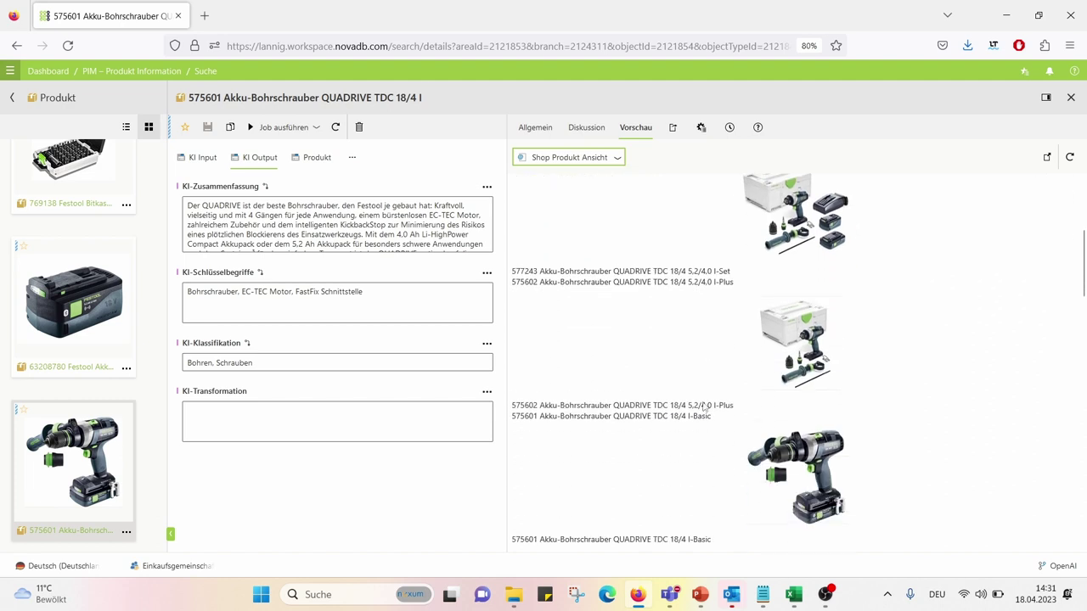
pyautogui.scroll(-4, 703, 407)
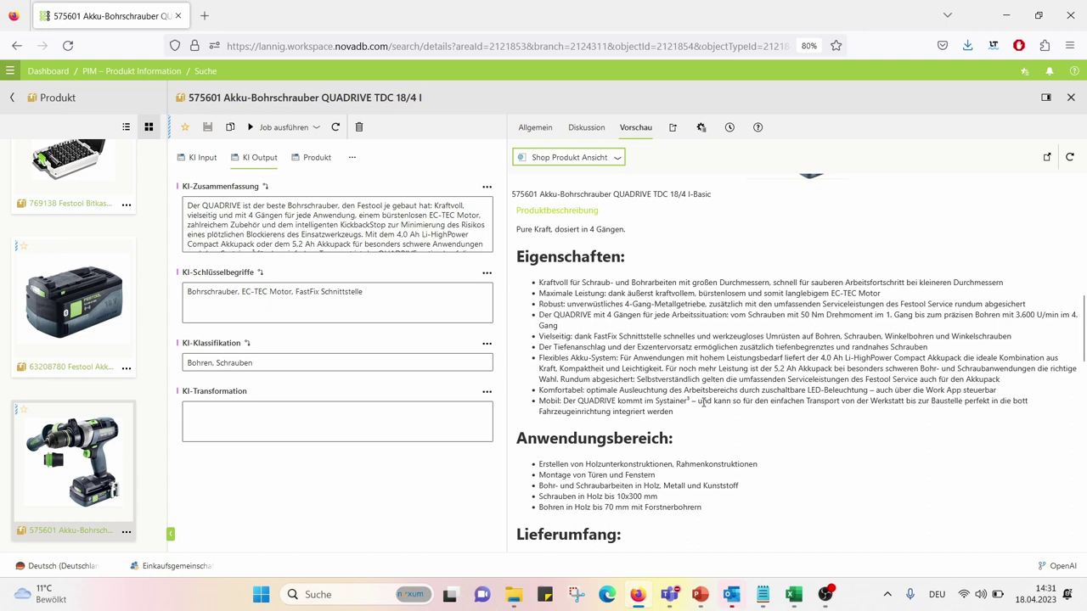
pyautogui.scroll(7, 703, 404)
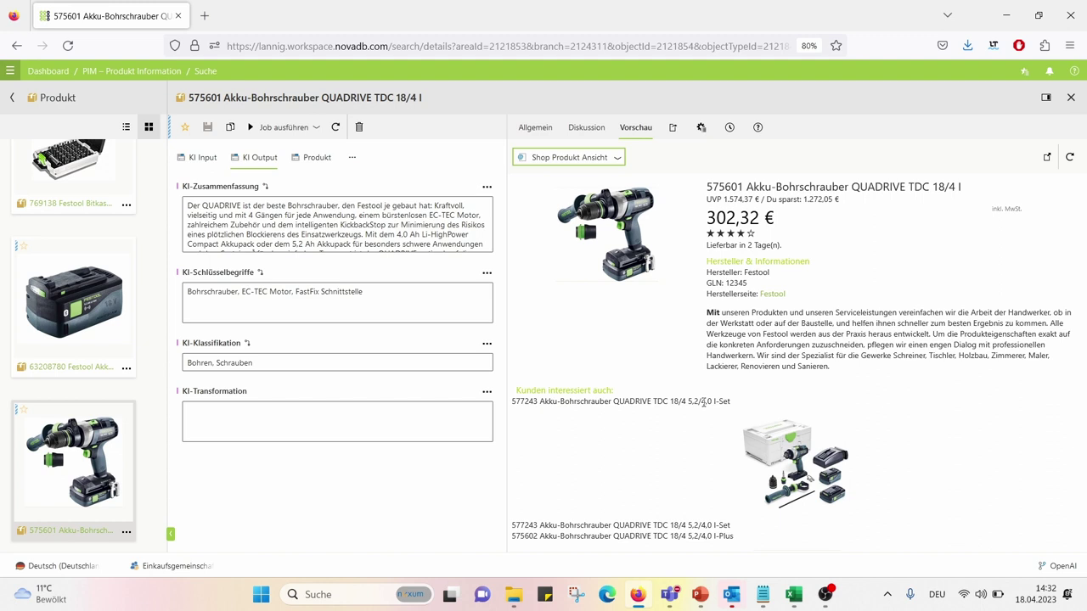
# Step: Preview the product as Produkt Übersicht and review its Leistungsmerkmale, Produktbeschreibung and Technische Daten
pyautogui.click(618, 161)
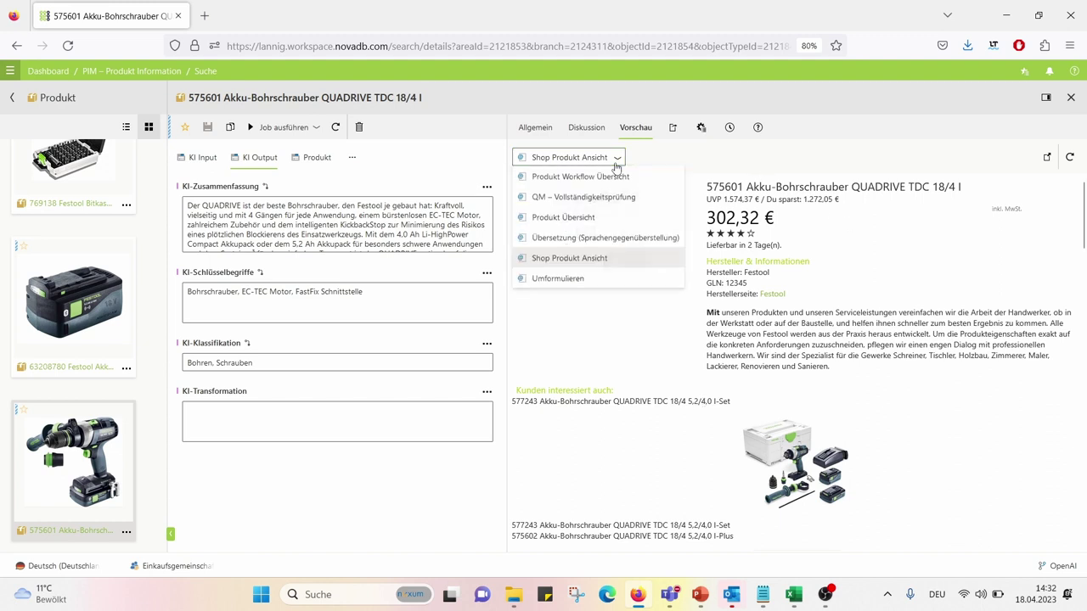
pyautogui.click(584, 216)
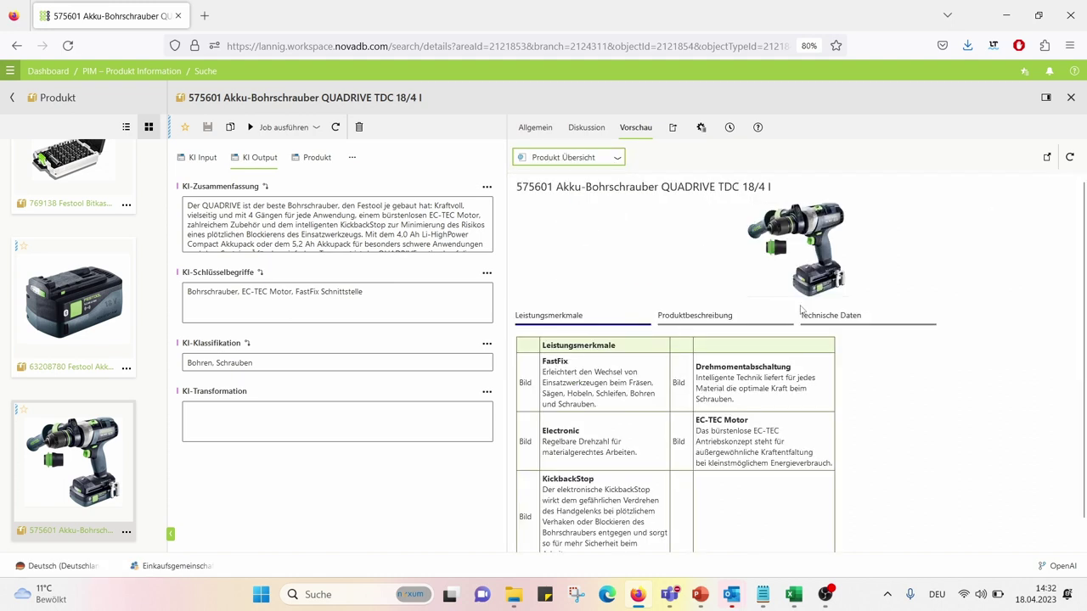
pyautogui.scroll(-1, 800, 310)
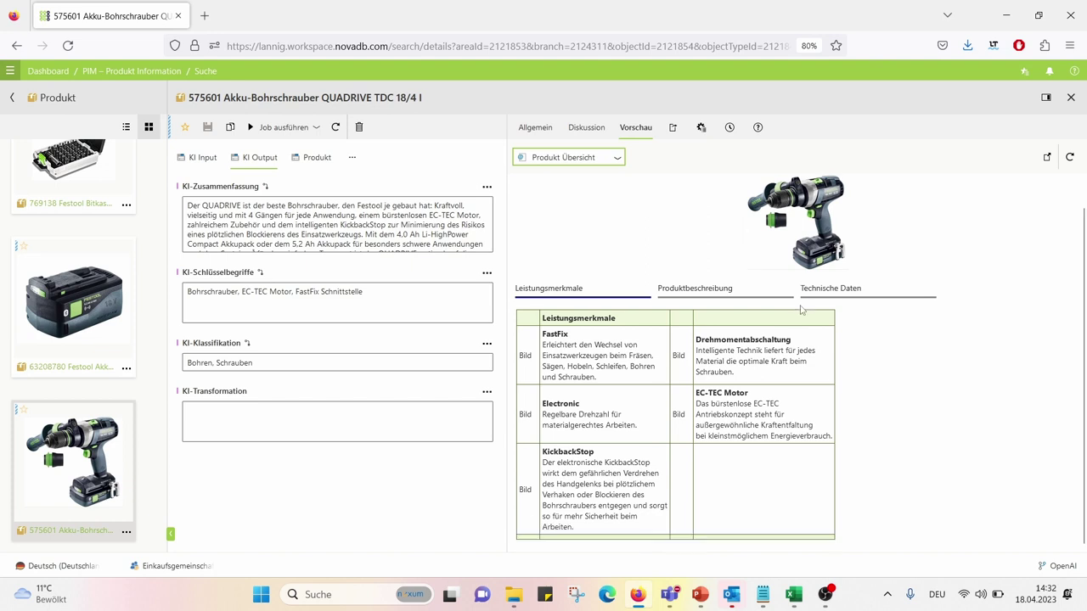
pyautogui.click(708, 300)
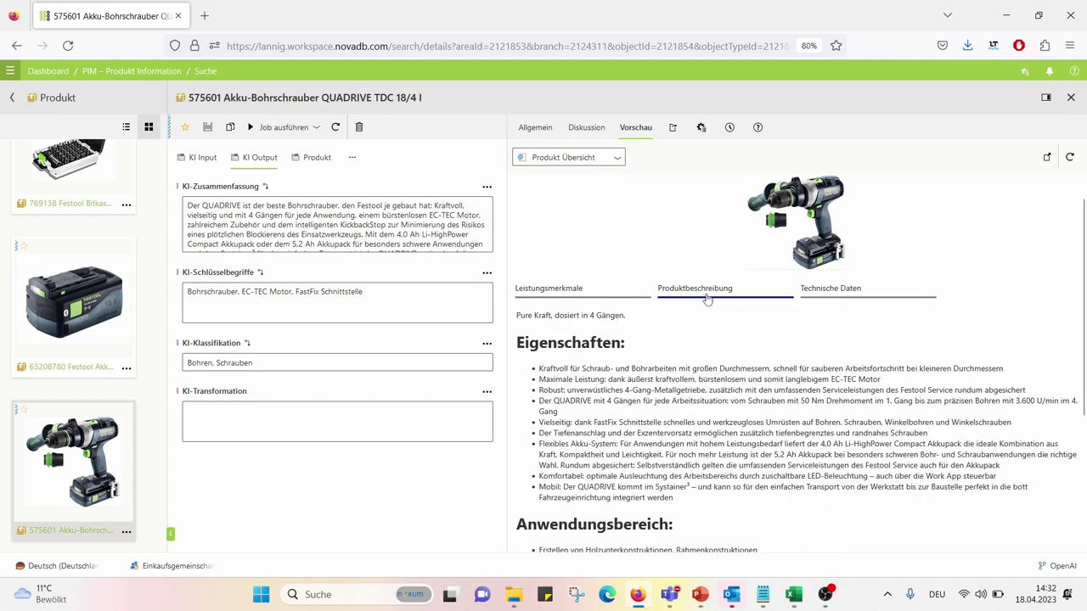
pyautogui.scroll(-5, 761, 405)
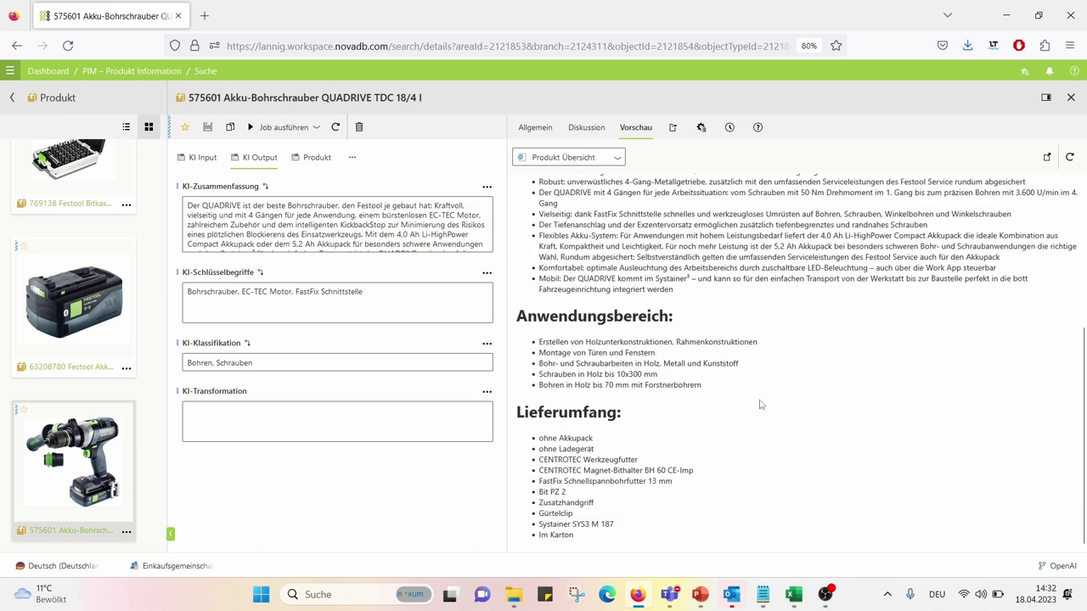
pyautogui.scroll(5, 760, 405)
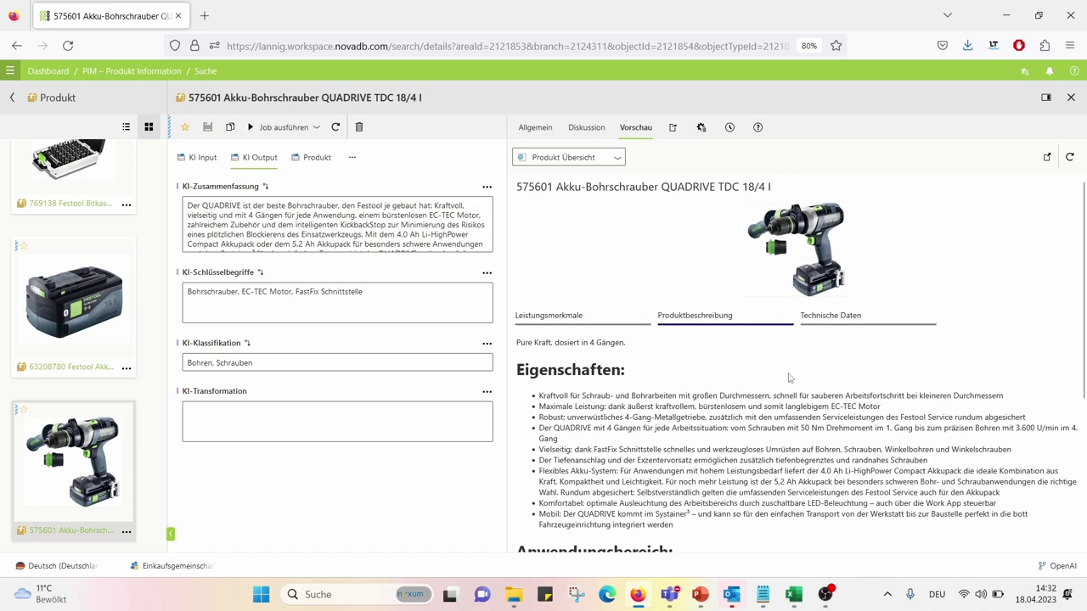
pyautogui.click(859, 316)
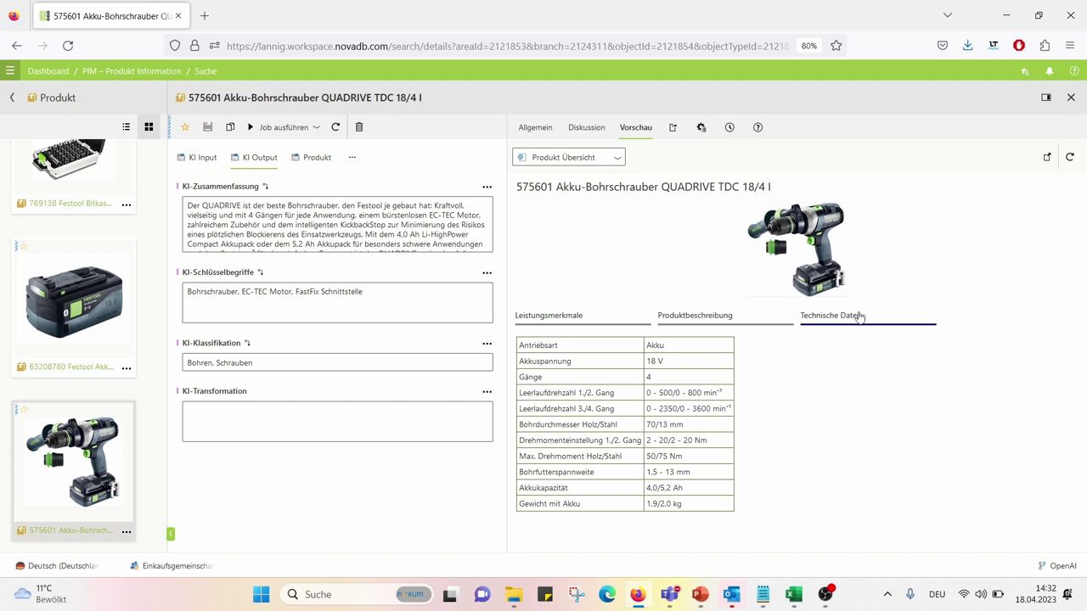
# Step: Preview the product's completeness check with the QM – Vollständigkeitsprüfung view
pyautogui.click(597, 160)
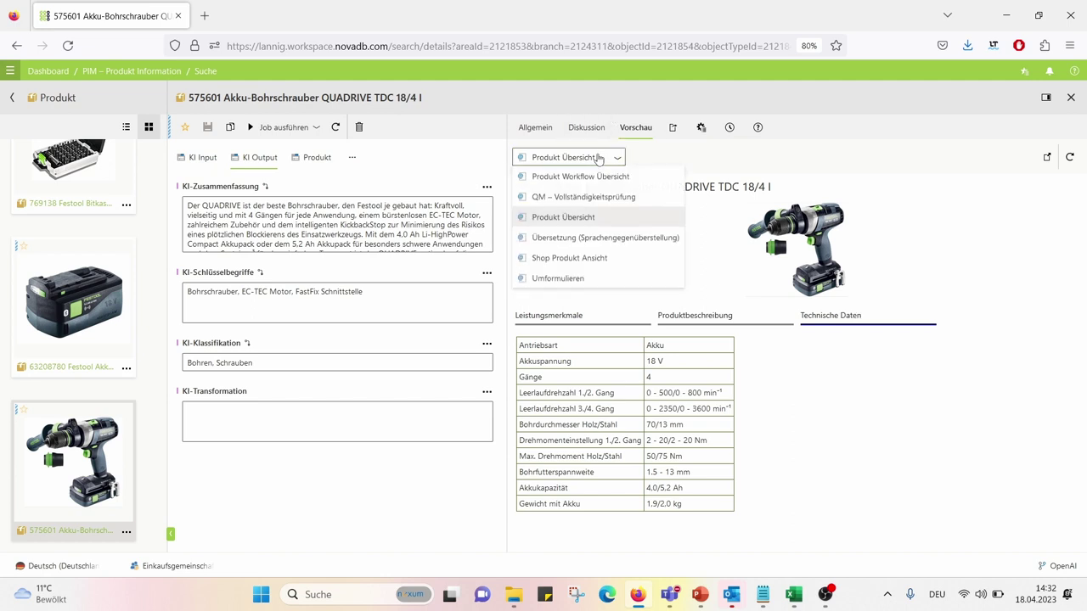
pyautogui.click(586, 196)
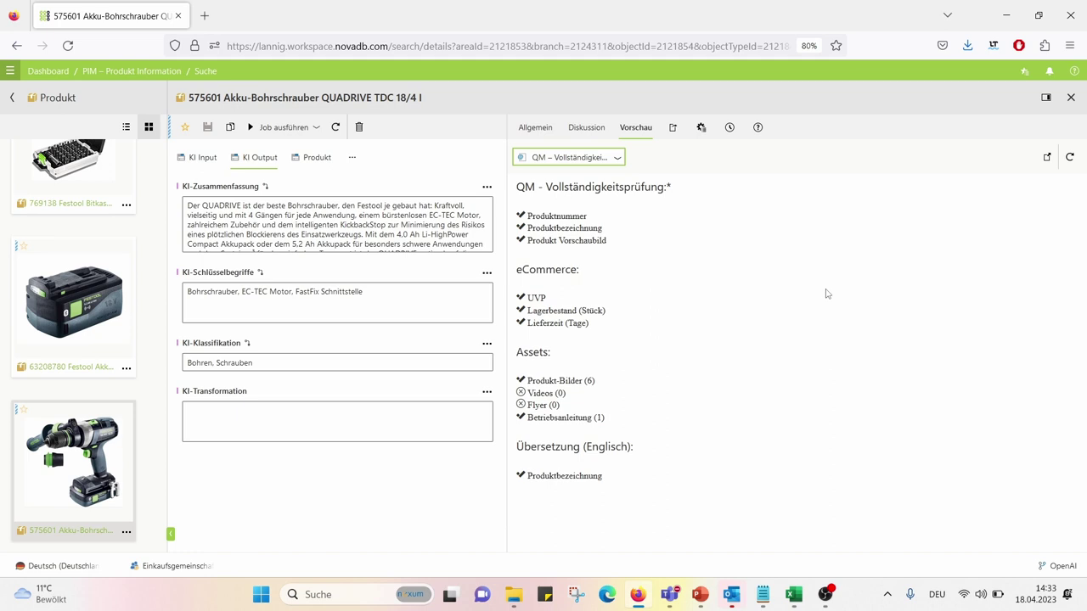
# Step: Return to the dashboard and open the Media Asset Management area
pyautogui.click(49, 71)
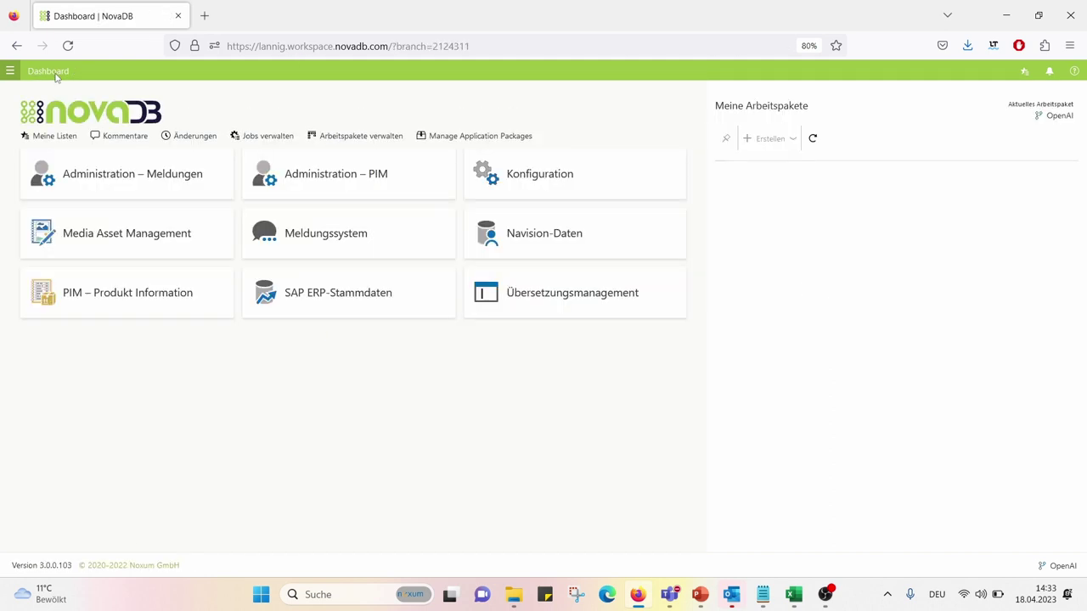
pyautogui.click(123, 240)
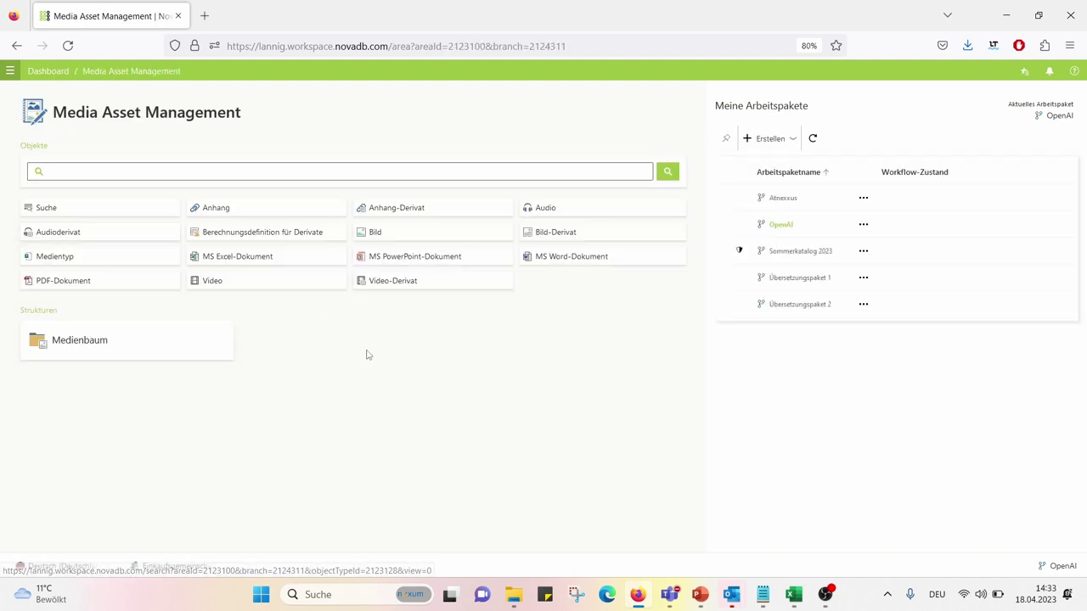